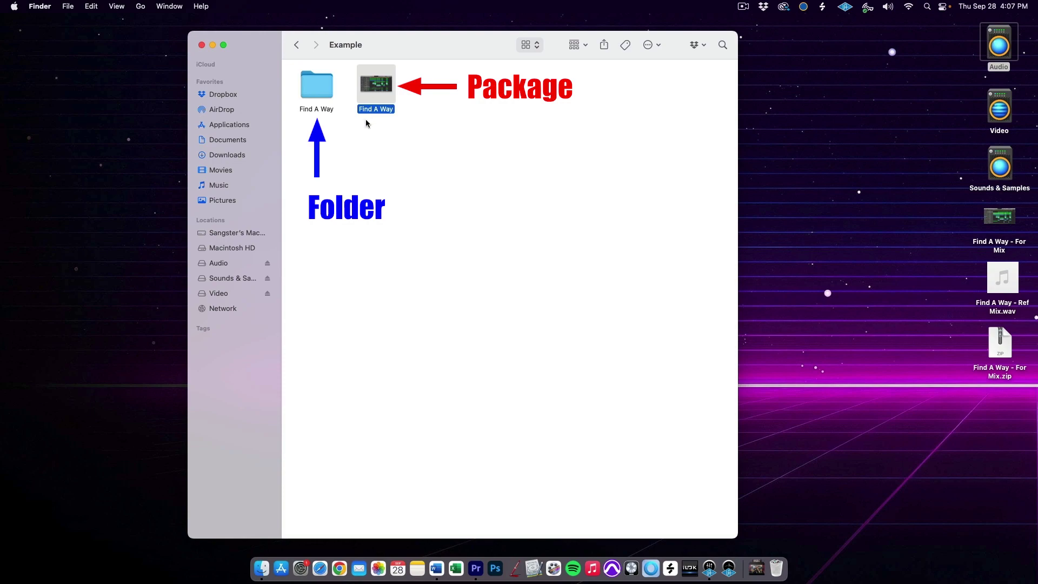
Step: Point out the Find A Way project folder in Finder, then return to Logic Pro
left_click(325, 87)
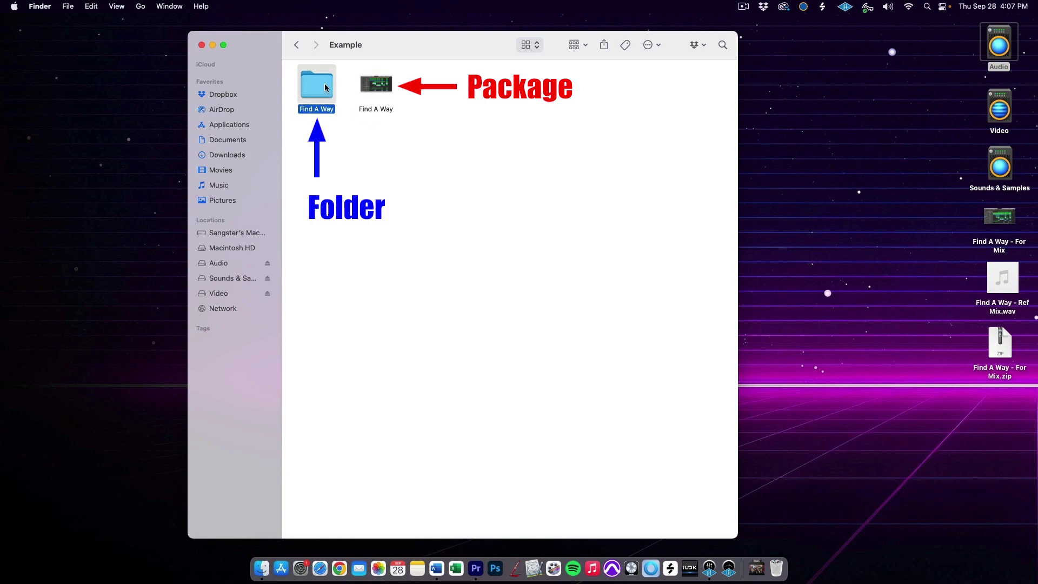
left_click(353, 86)
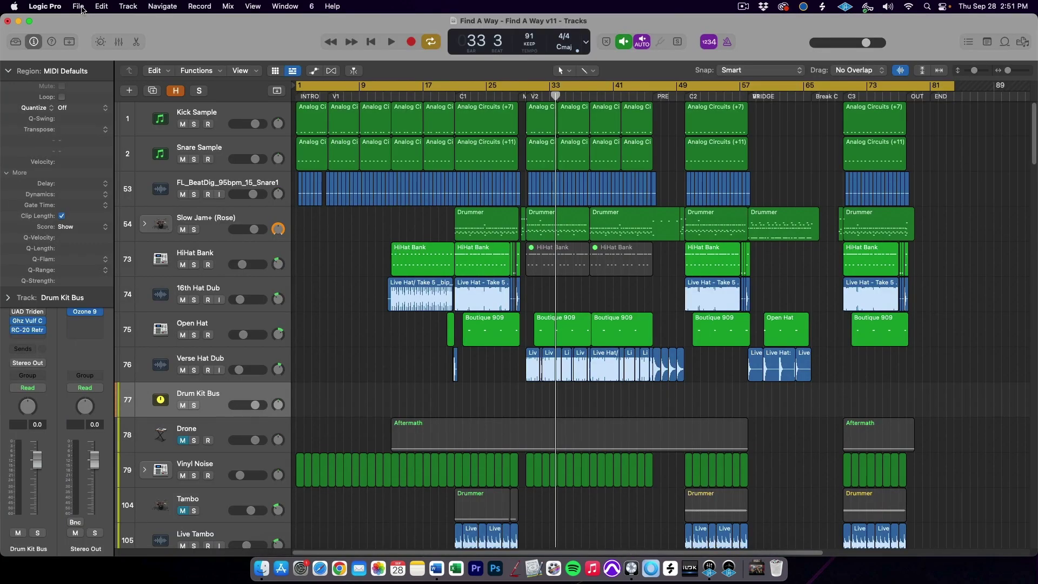
left_click(80, 7)
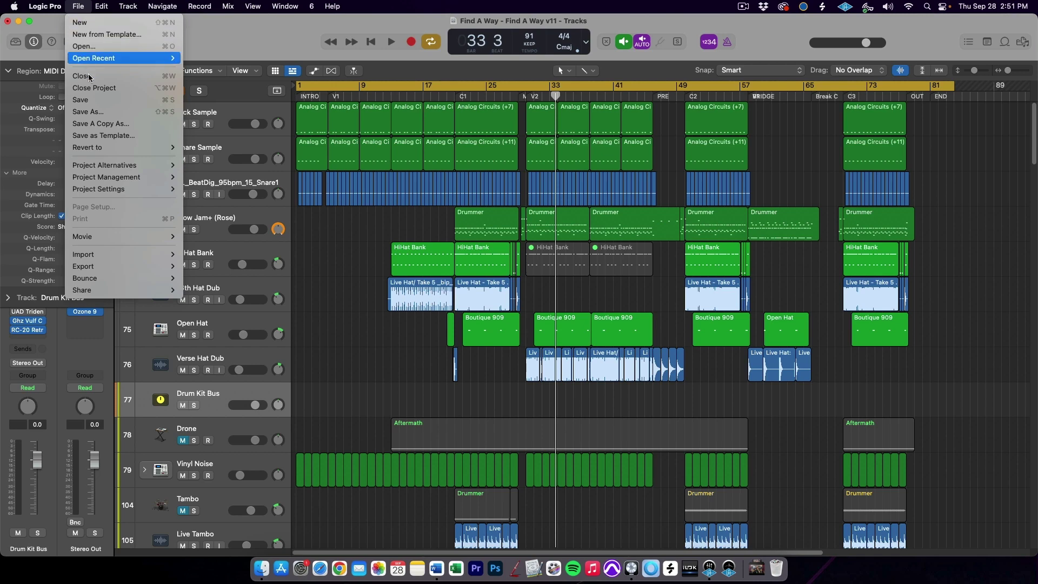
Step: Save a project copy named 'Find A Way - For Mix' in the Desktop folder
left_click(94, 124)
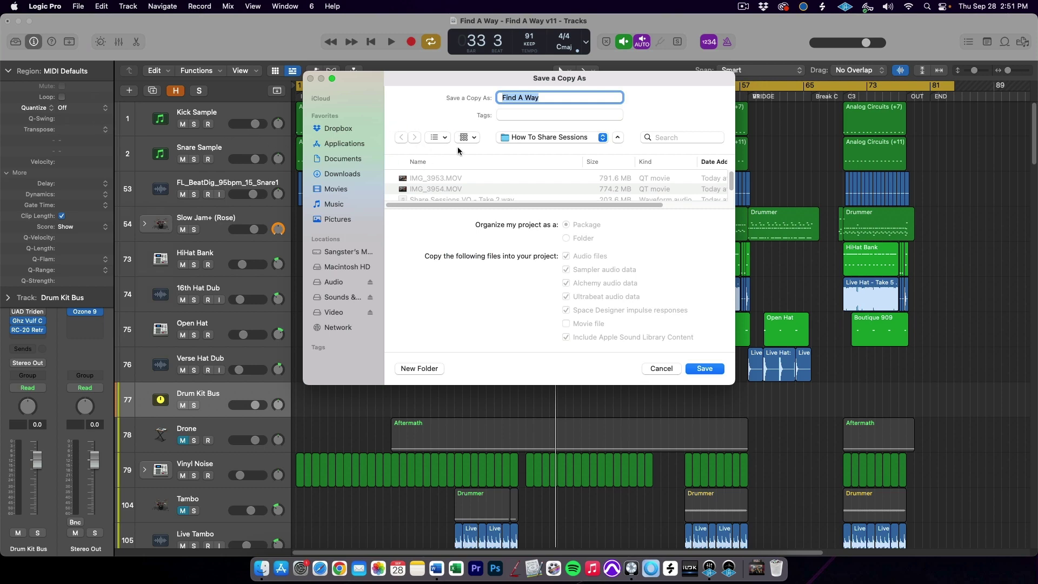
left_click(547, 98)
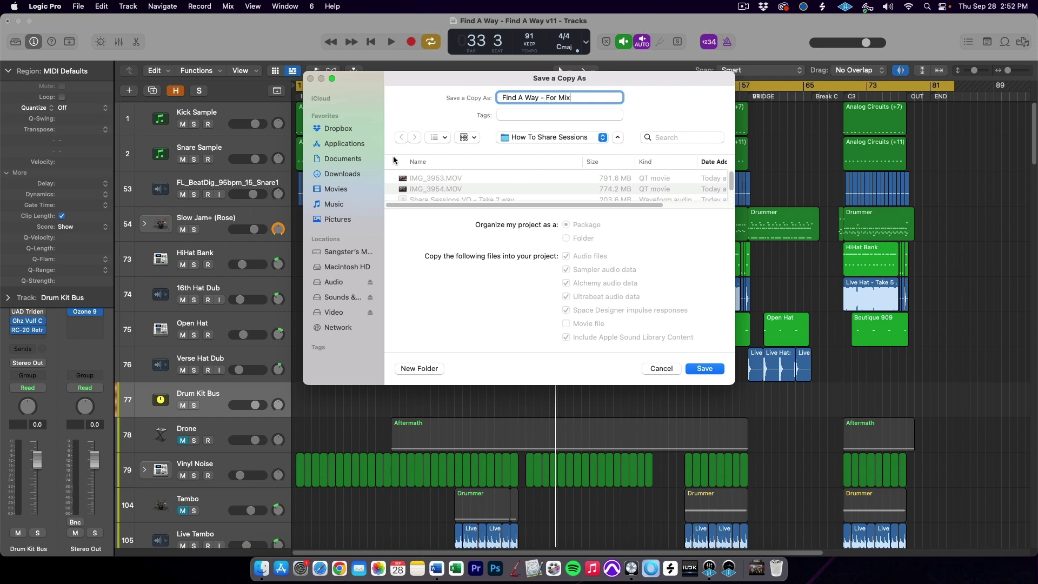
key("super+shift+d")
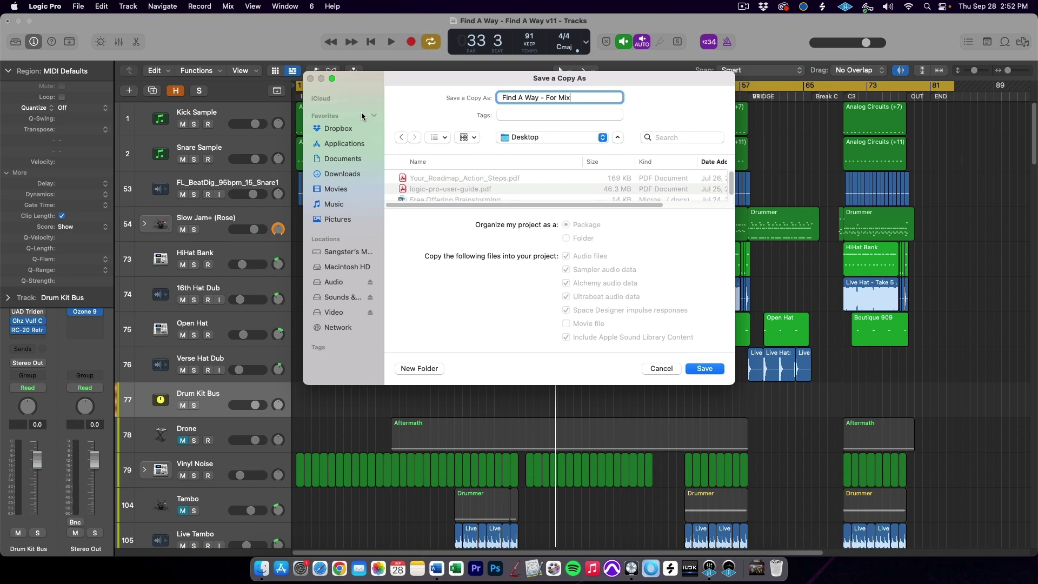
left_click(705, 368)
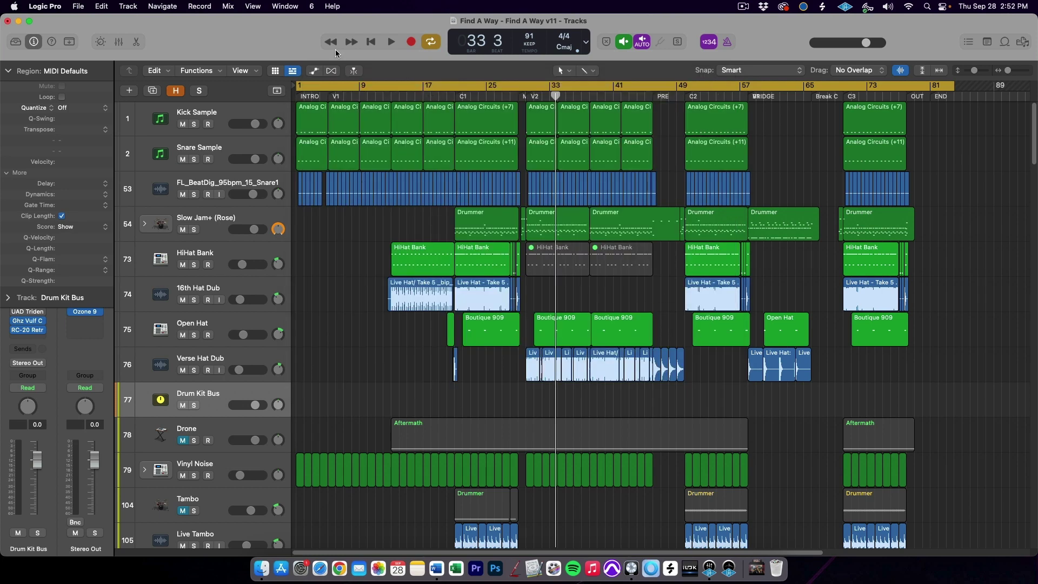
Step: Save As a Desktop package with movie, audio, sampler and Sound Library content, adding '- For M' to the name
left_click(79, 6)
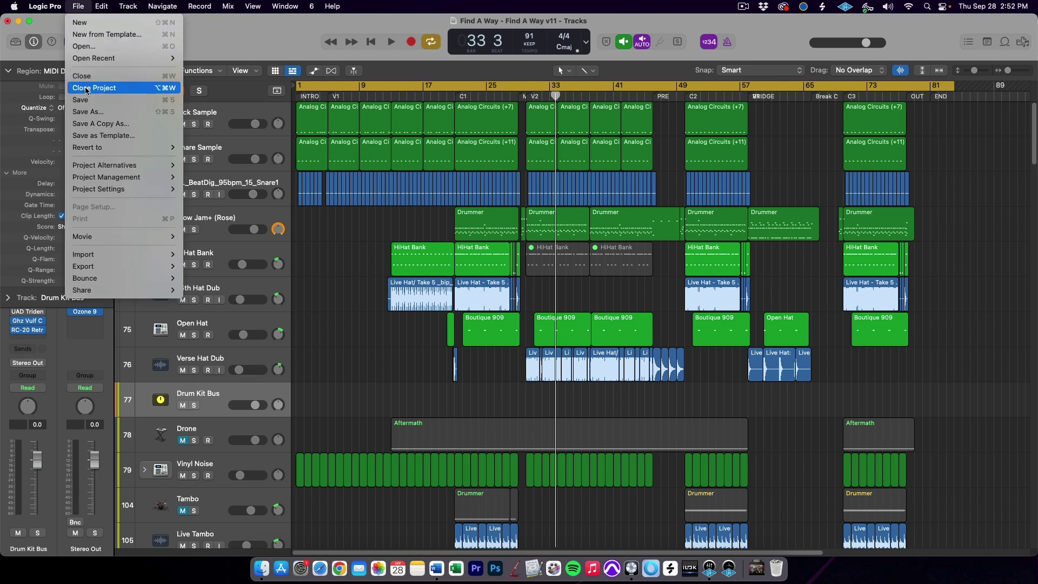
left_click(120, 112)
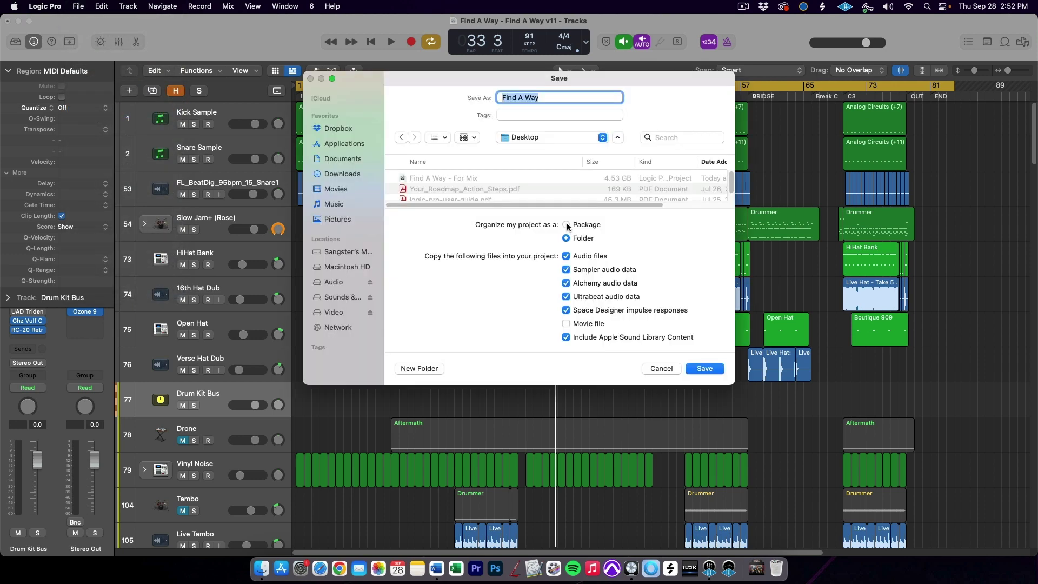
left_click(566, 225)
left_click(567, 324)
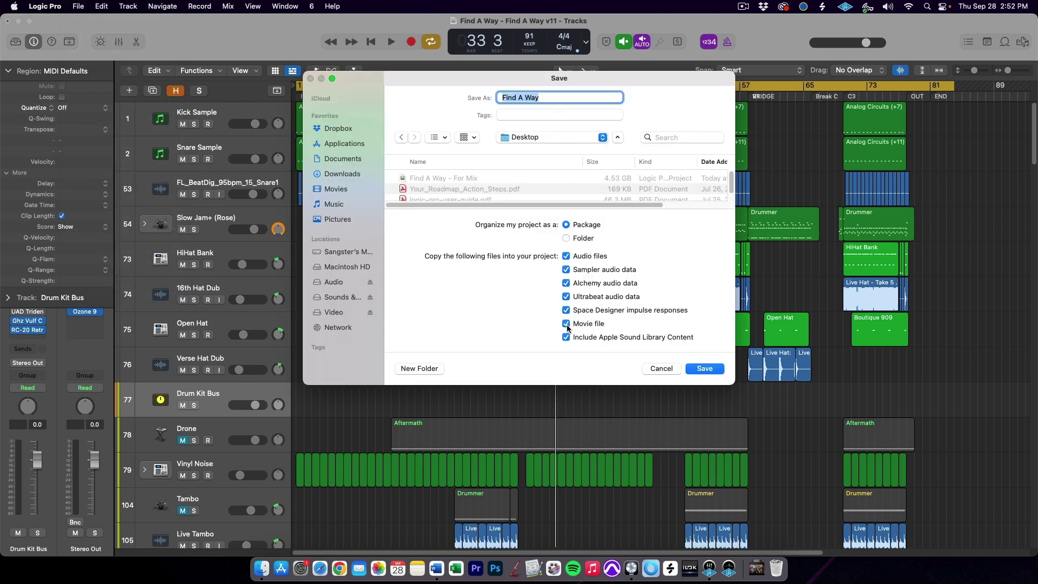
left_click(567, 257)
left_click(567, 270)
left_click(566, 337)
left_click(554, 99)
type("- For M")
key("Return")
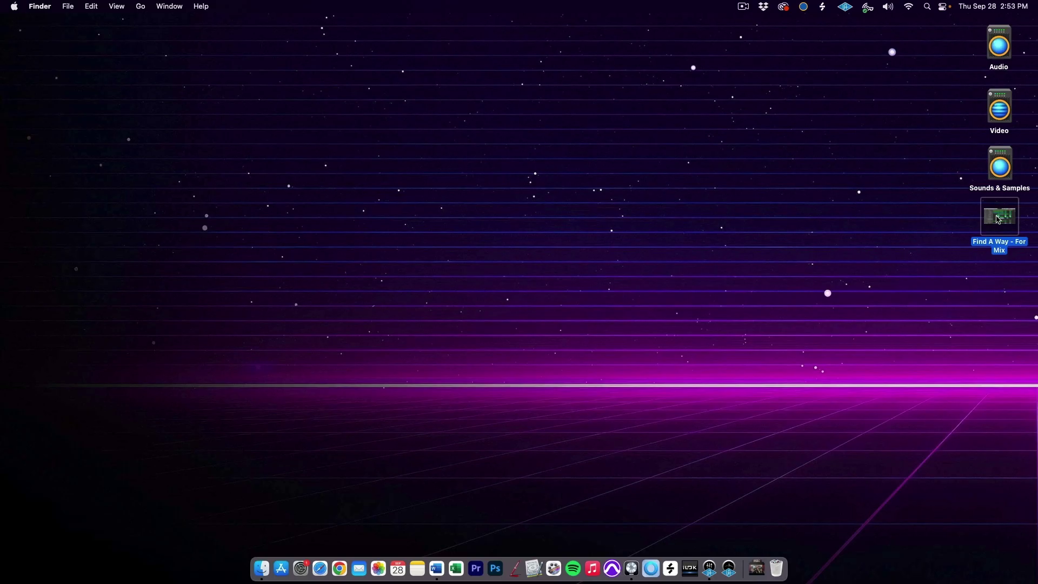
Step: Open the 'Find A Way - For Mix' package from the Desktop in Logic Pro
double_click(999, 219)
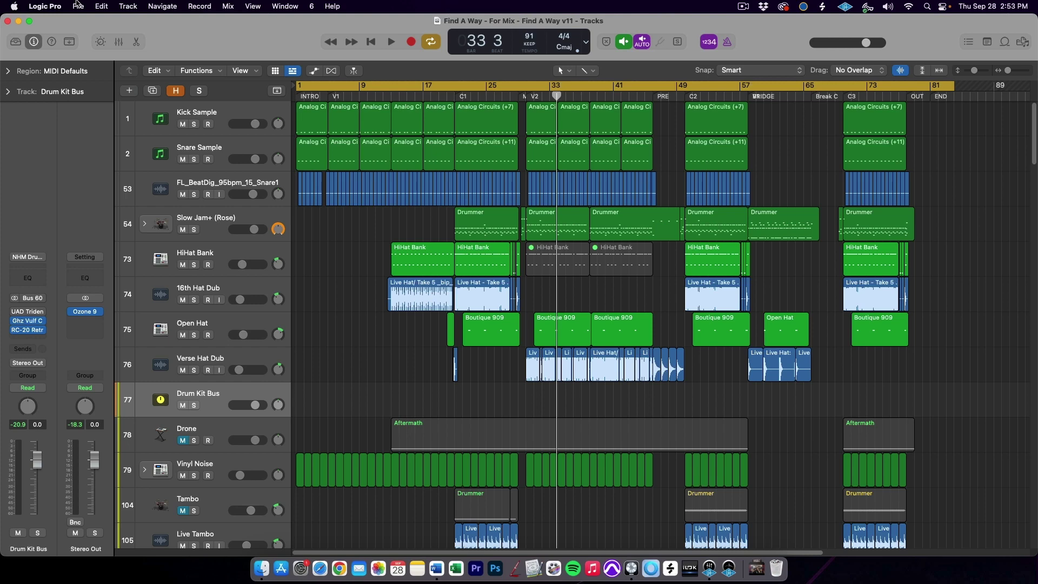
left_click(77, 5)
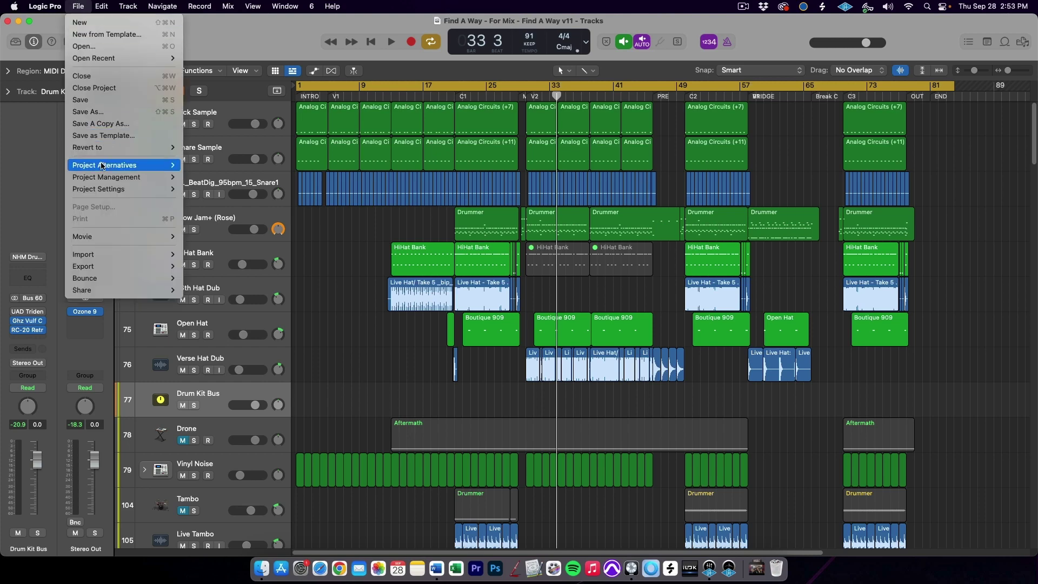
Step: Remove alternatives For Mix through v10 in Edit Alternatives, leaving only v11
mouse_move(102, 166)
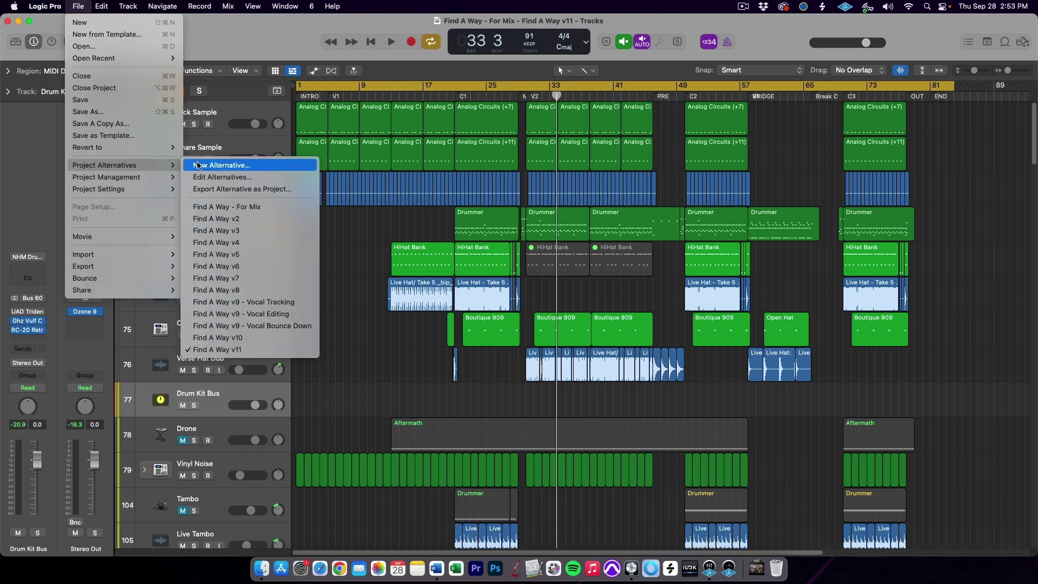
left_click(199, 180)
scroll(153, 304, "up", 1)
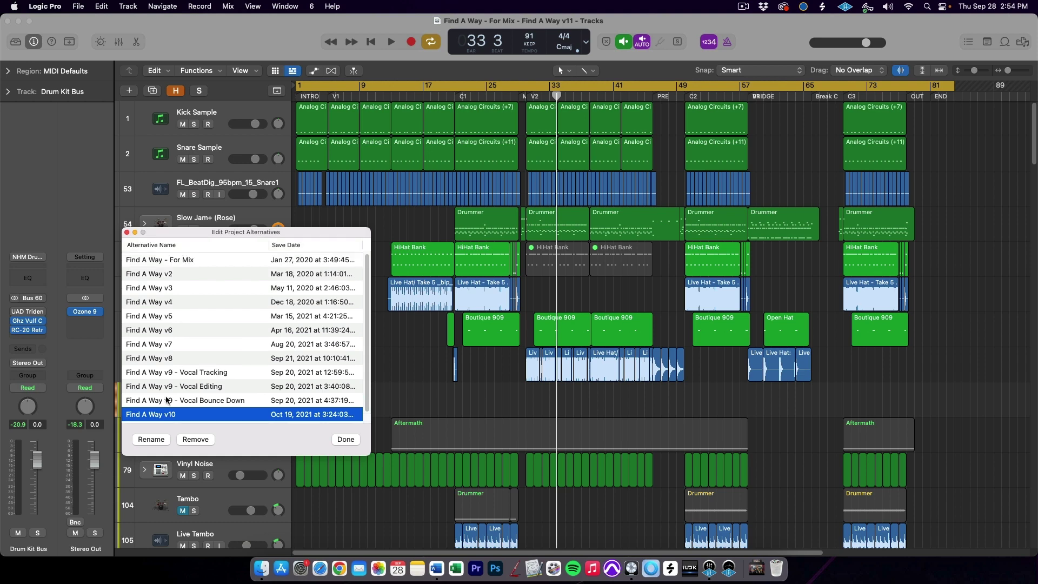
left_click(168, 263, "shift")
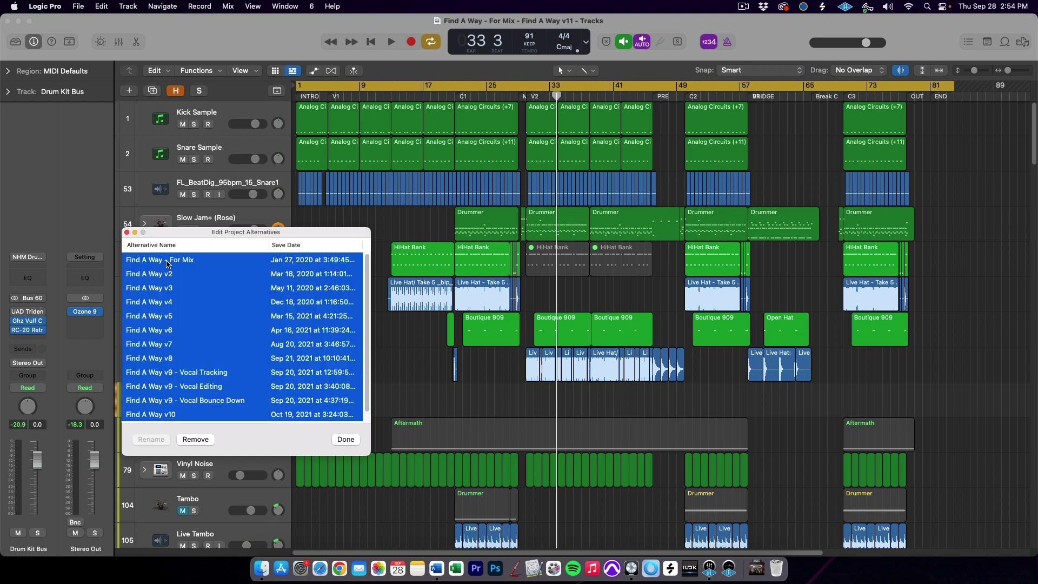
scroll(211, 326, "down", 1)
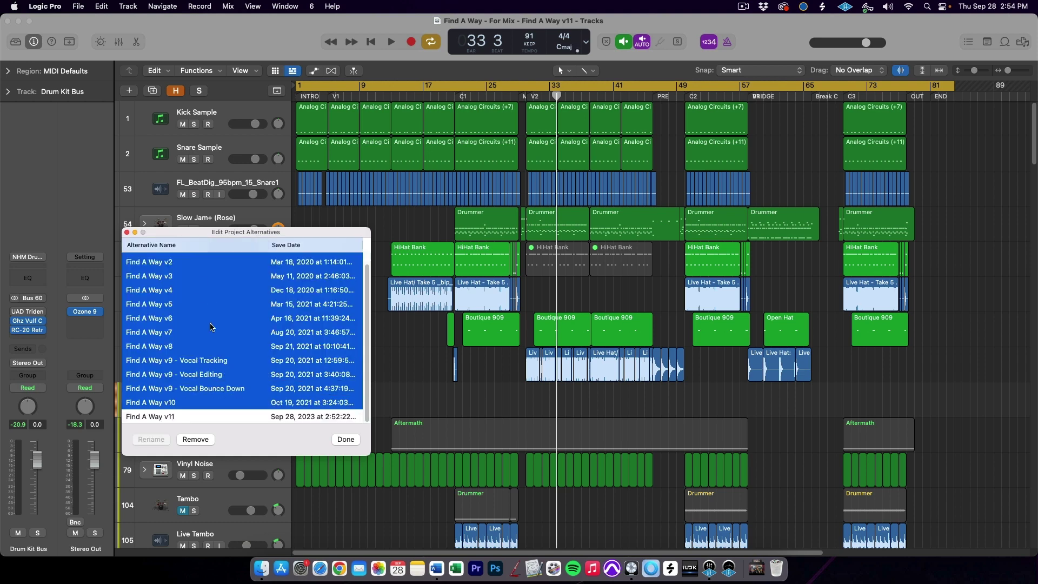
left_click(205, 440)
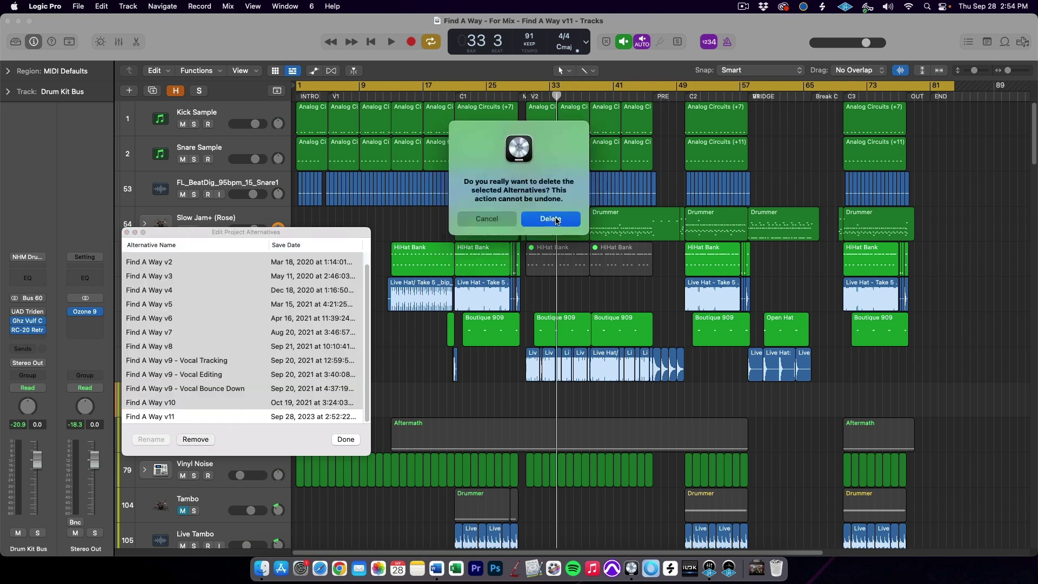
left_click(556, 220)
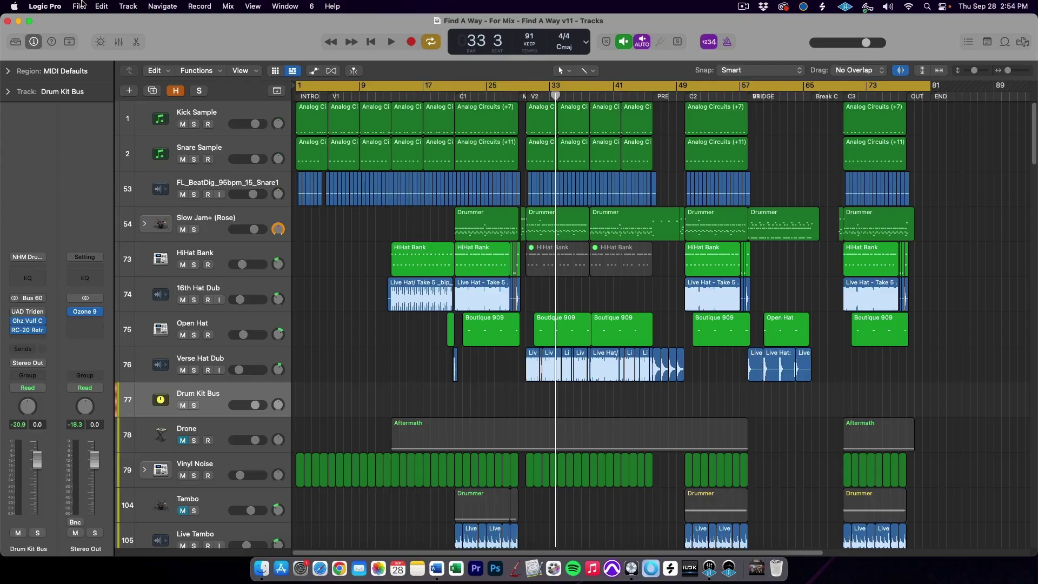
Step: Set up the project bounce as Wave, 24-bit, 44100 Hz with normalization off
left_click(80, 6)
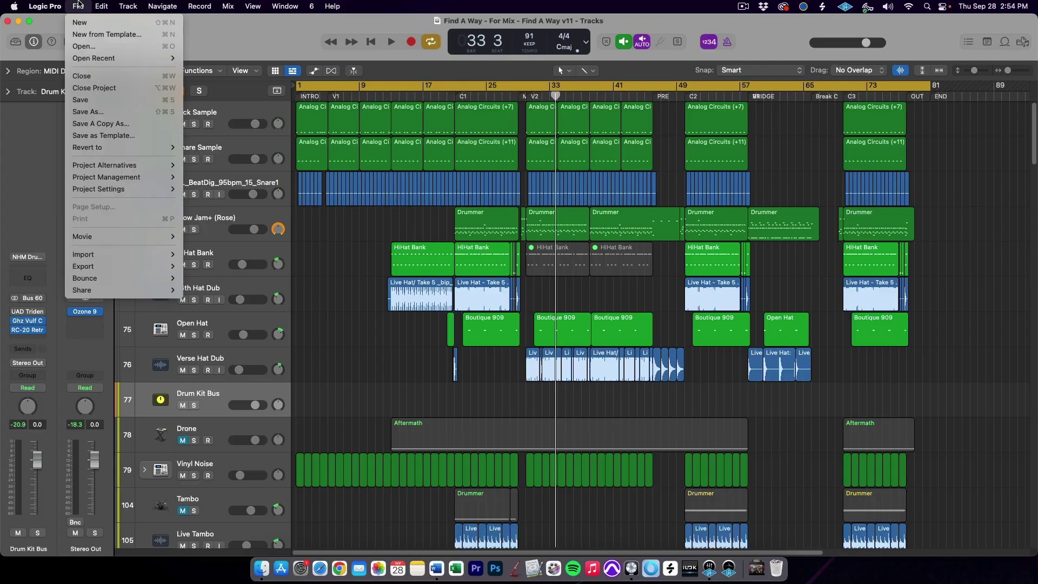
mouse_move(86, 278)
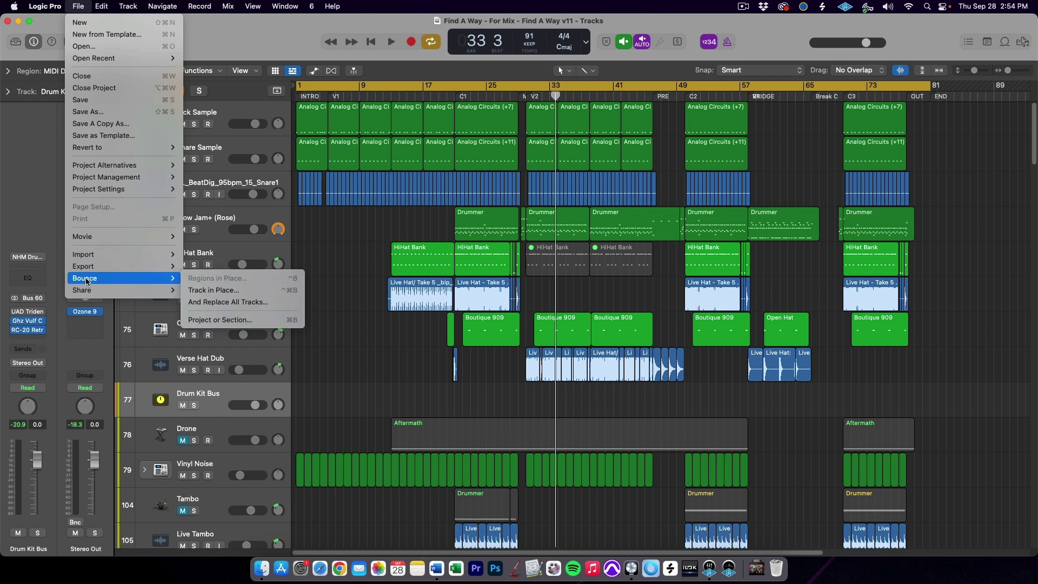
left_click(263, 322)
left_click(672, 123)
left_click(672, 123)
left_click(681, 138)
left_click(682, 138)
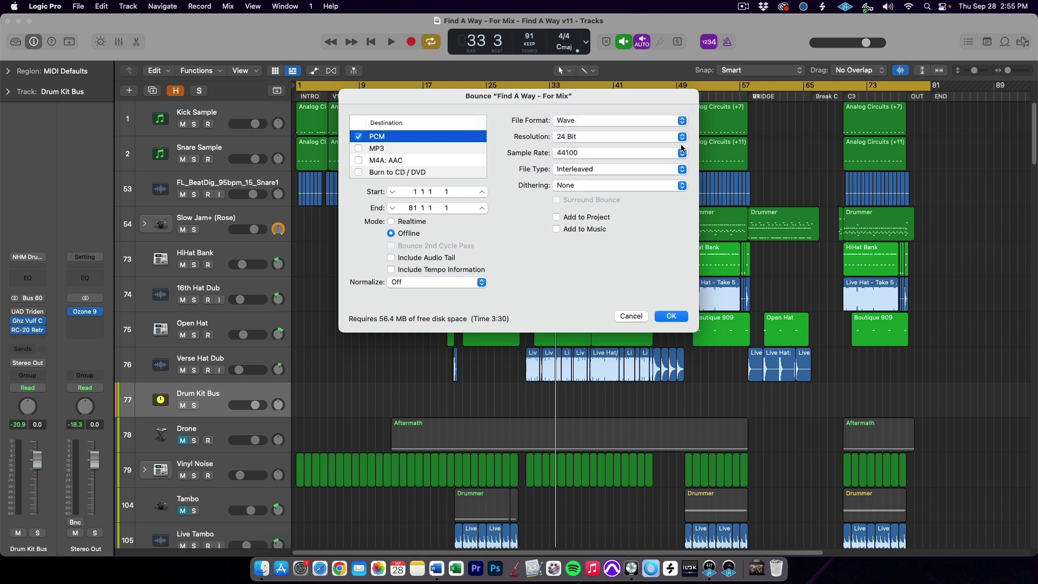
left_click(682, 154)
left_click(682, 154)
left_click(481, 281)
left_click(480, 283)
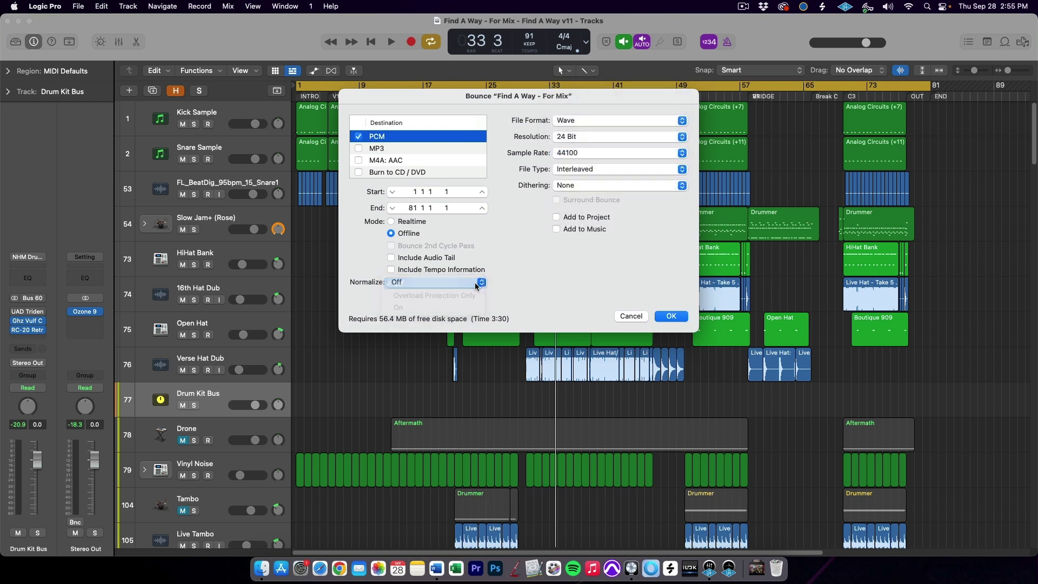
left_click(671, 318)
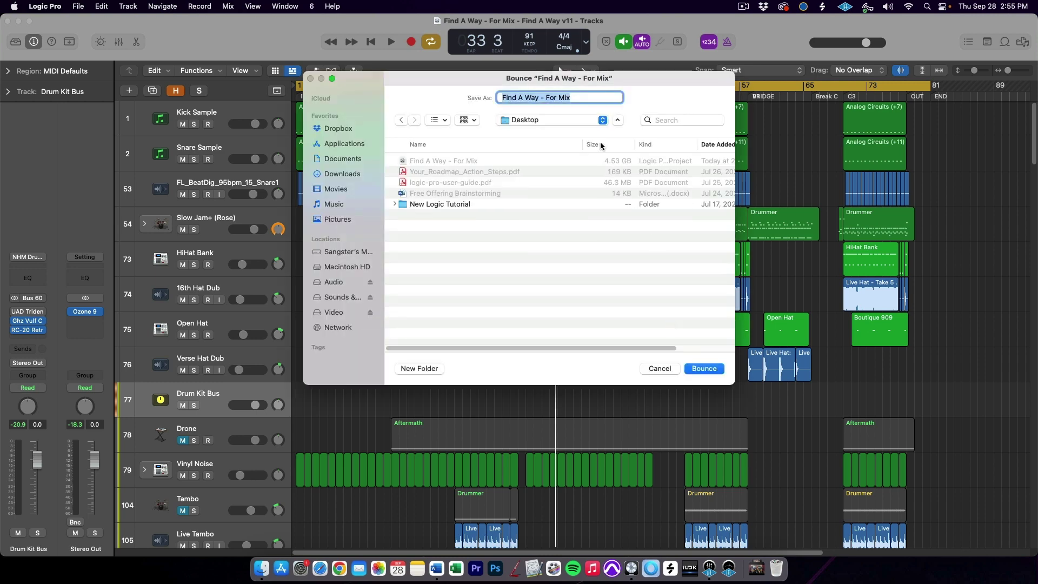
Step: Shorten the bounce file name and bounce the reference mix to the Desktop
left_click(569, 98)
left_click_drag(548, 97, 578, 97)
key("BackSpace")
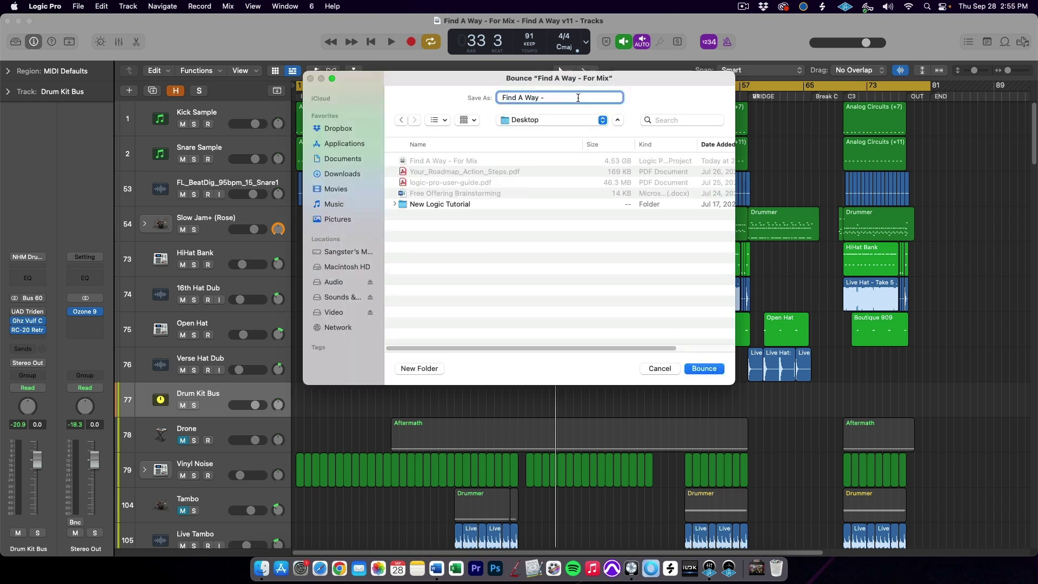
key("Return")
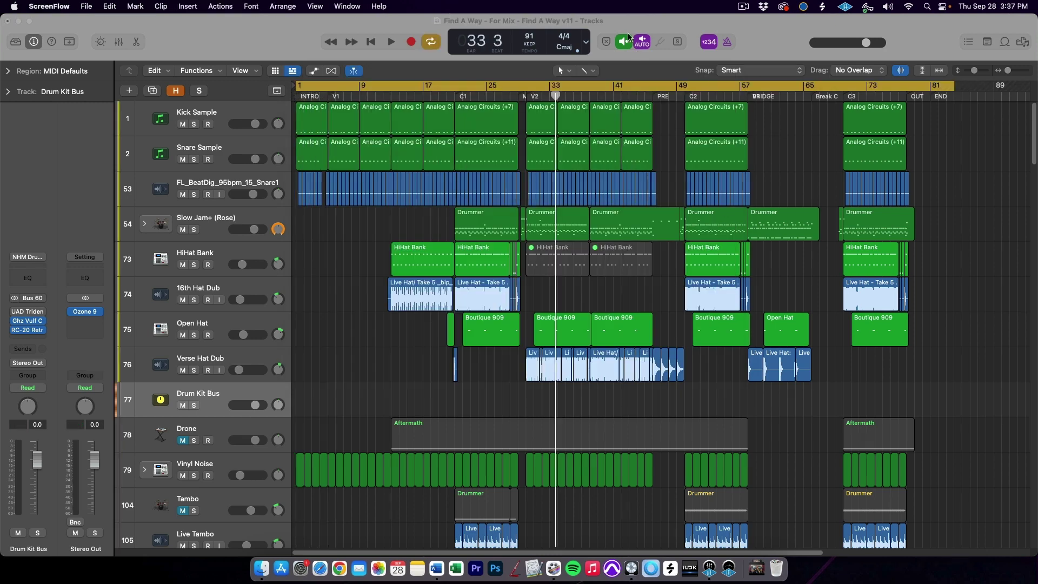
Step: Delete the Drone and Tambo tracks
left_click(625, 28)
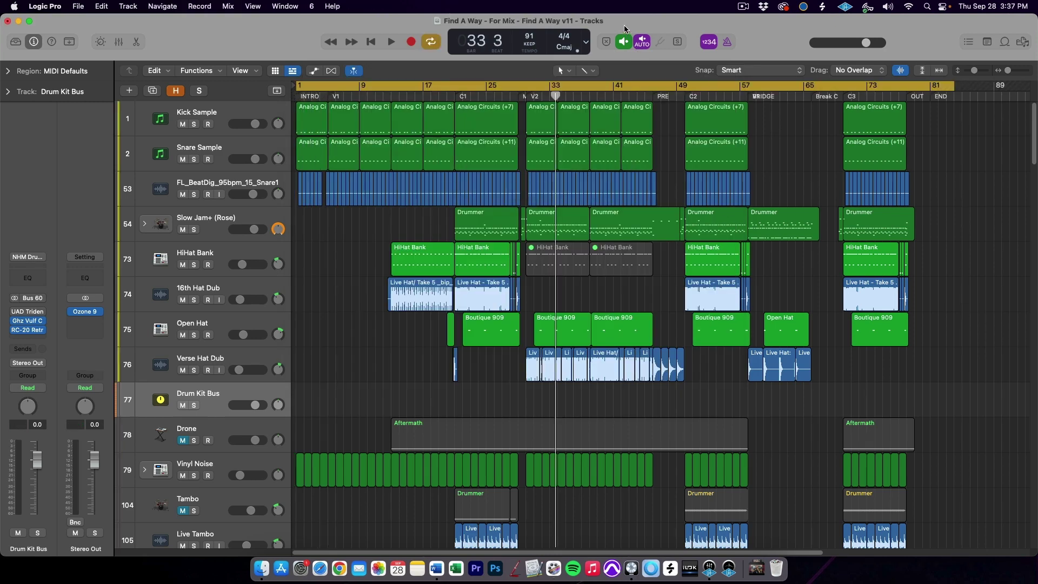
left_click(208, 433)
left_click(214, 502, "shift")
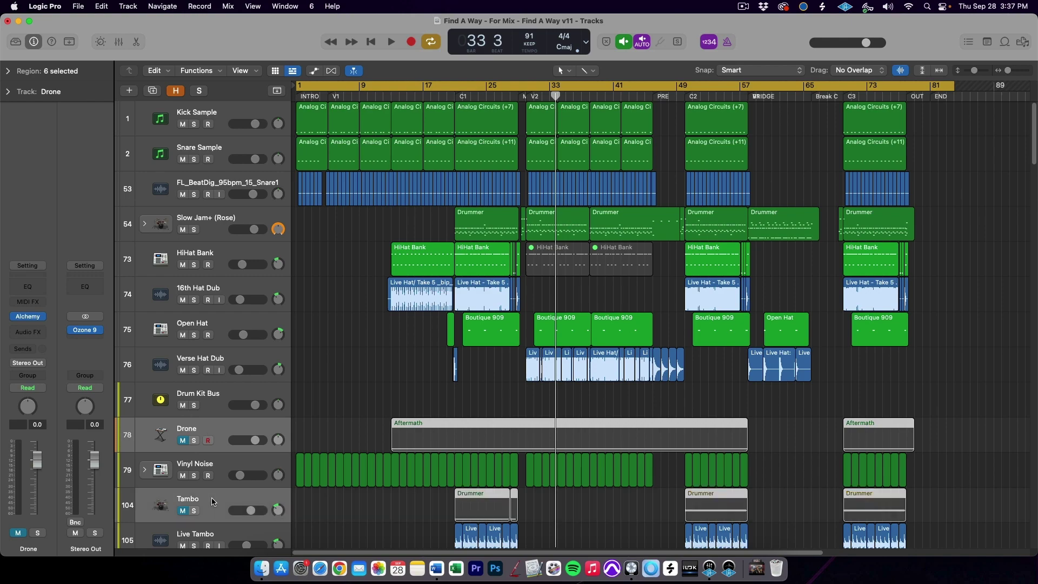
key("Delete")
key("Delete")
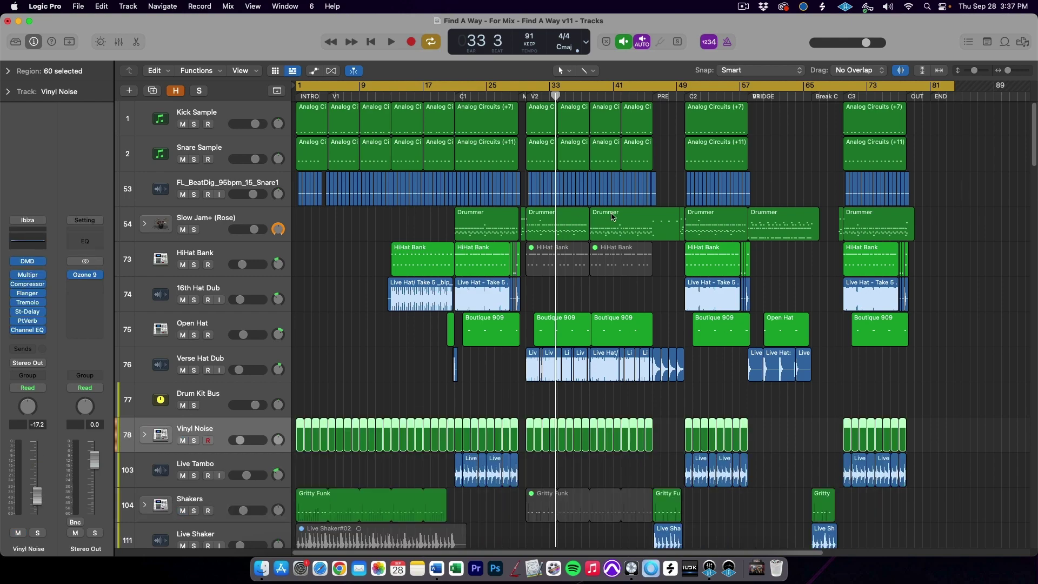
Step: Delete the Kick 2 and Snare 2 tracks and turn off Cycle
scroll(447, 370, "down", 5)
scroll(446, 370, "up", 7)
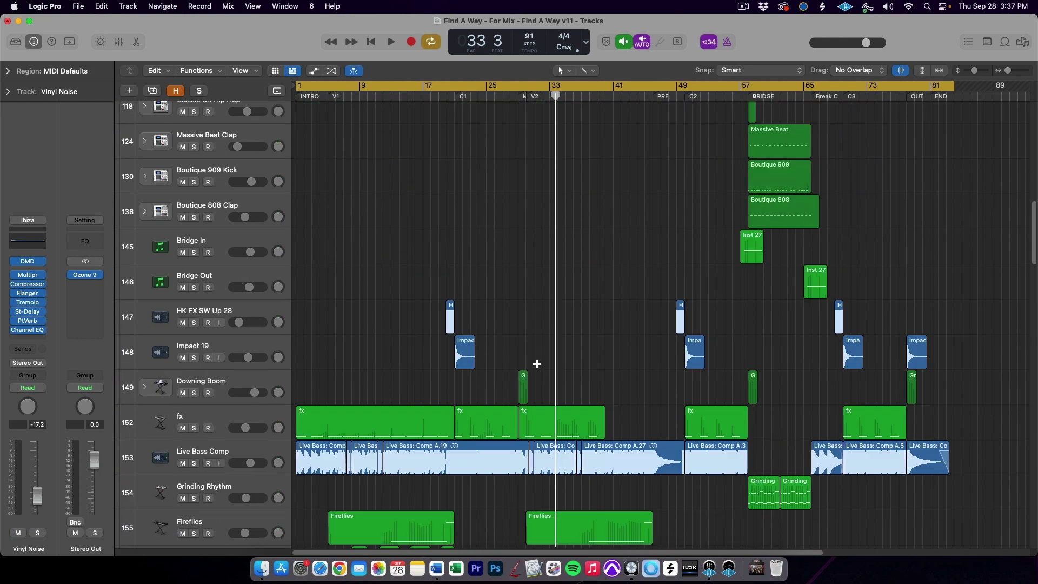
left_click(239, 185)
left_click(230, 222, "shift")
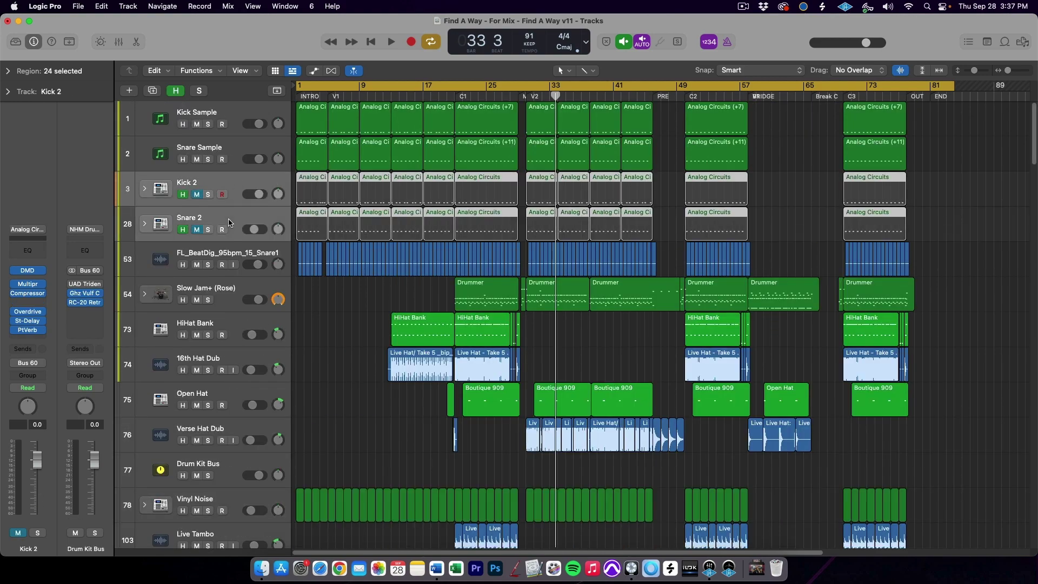
key("Delete")
key("Delete")
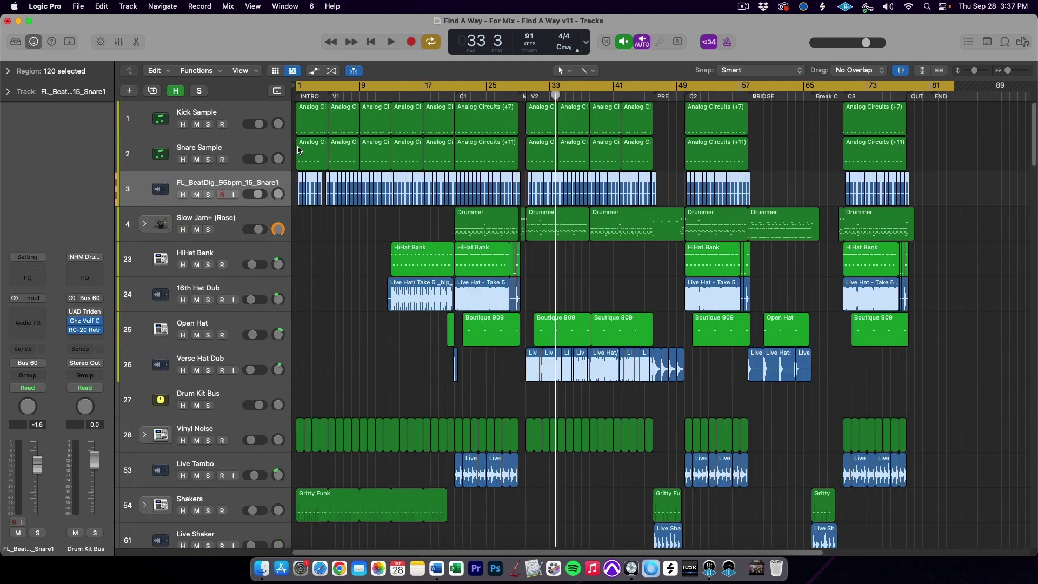
left_click(361, 89)
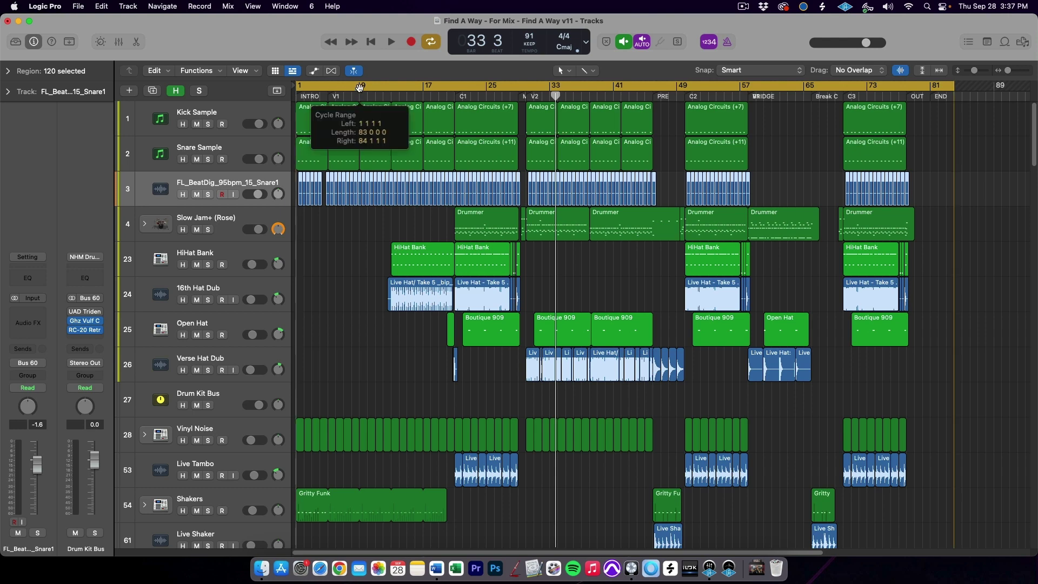
Step: Show the arrangement, marker and tempo global tracks and remove a stray marker at bar 13
left_click(279, 91)
left_click(277, 92)
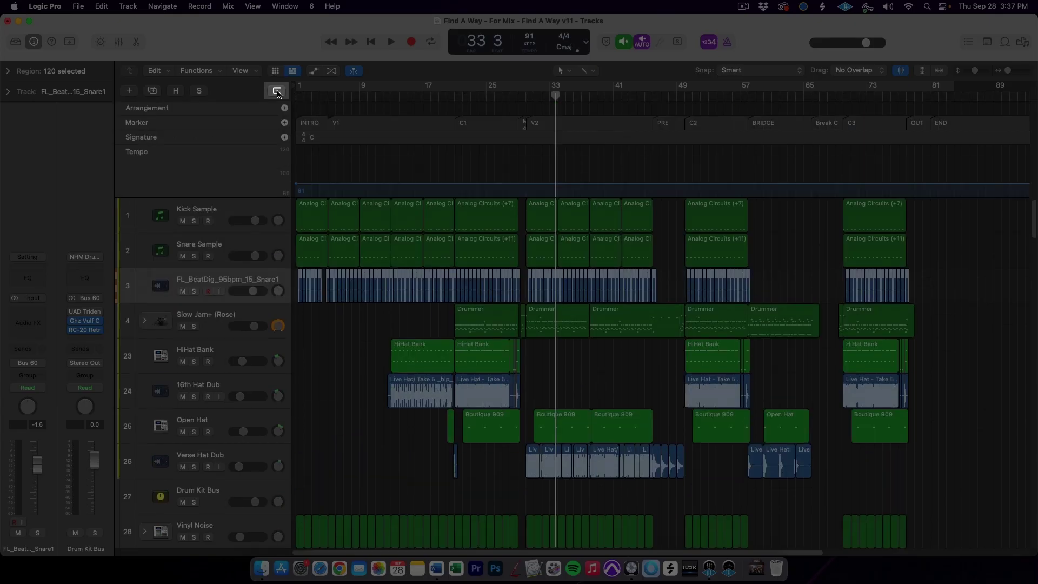
left_click_drag(348, 96, 390, 96)
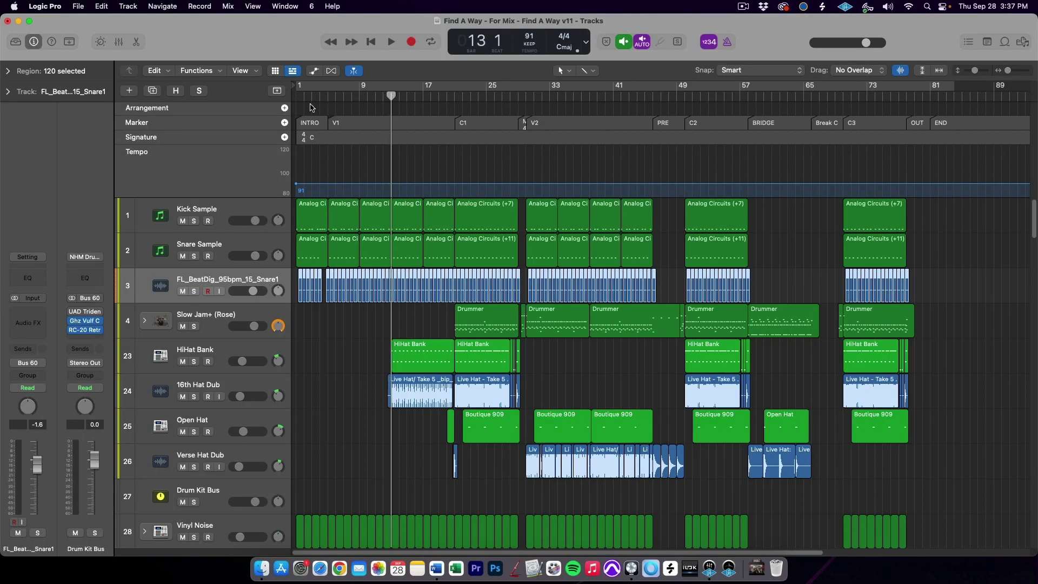
left_click(284, 122)
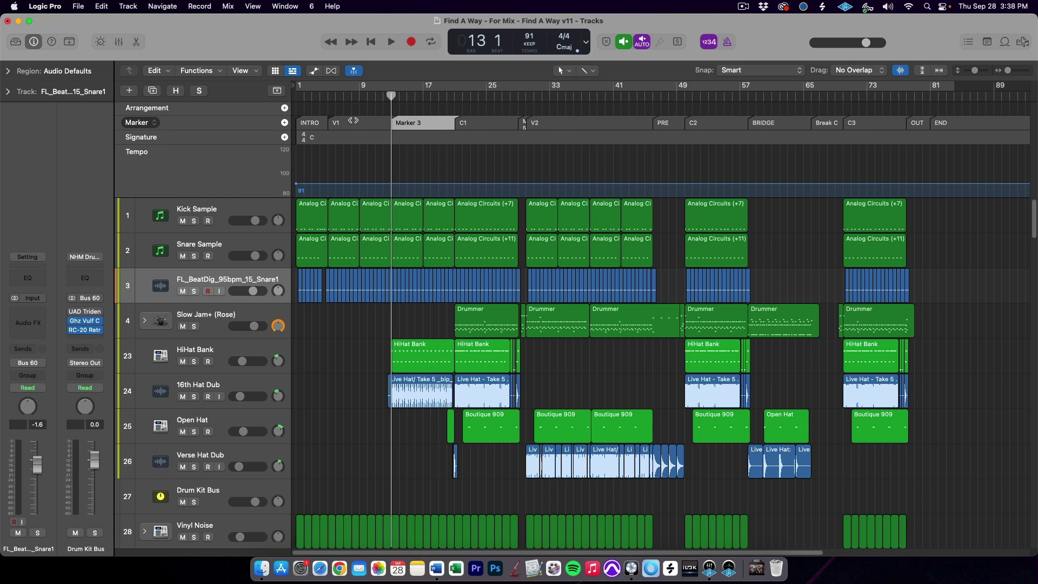
key("Delete")
Step: Play the song from bar 1, then rename the V1 marker to Verse 1
left_click(293, 97)
key("space")
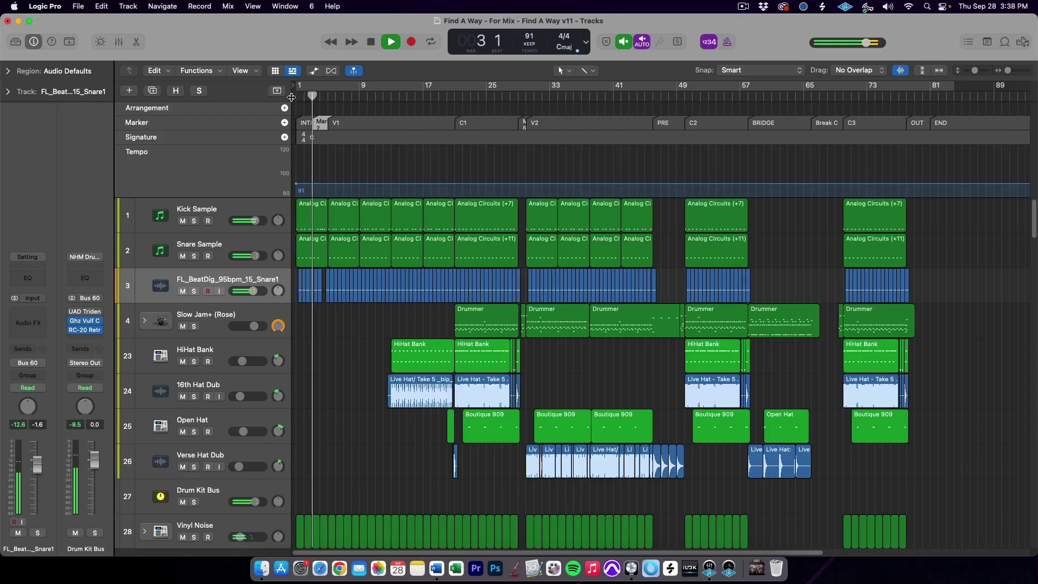
key("space")
key("shift+alt+apostrophe")
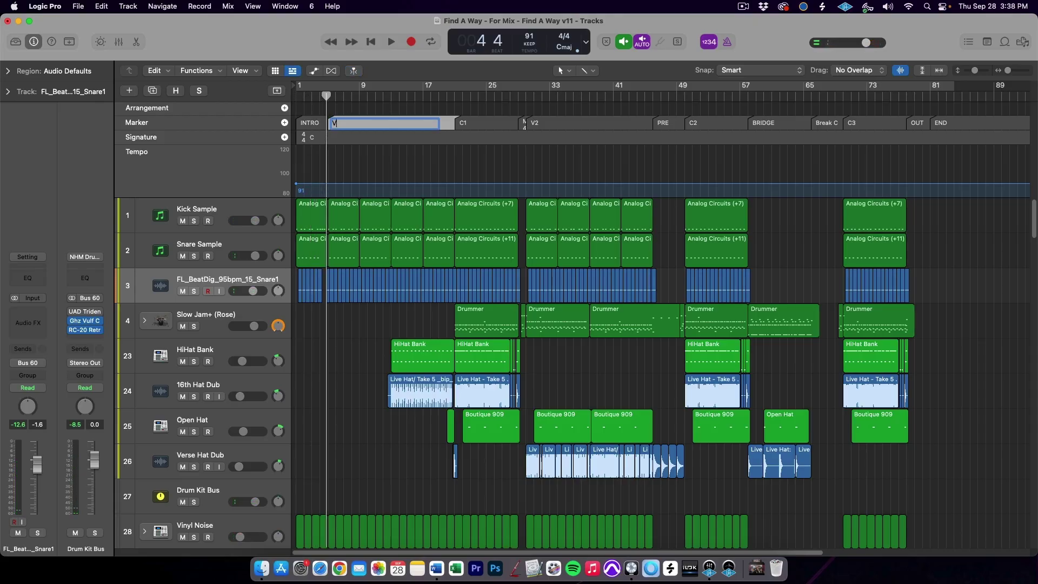
key("Tab")
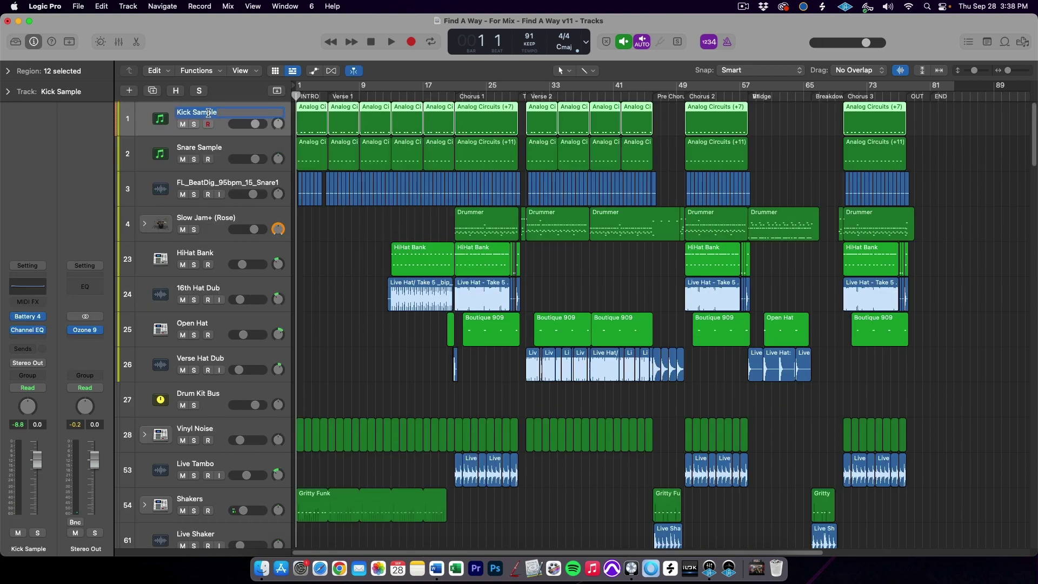
Step: Rename the tracks Kick, Snare, Snare 2 and Drum Kit
type("Kick")
key("Tab")
type("Snare")
key("Tab")
type("S")
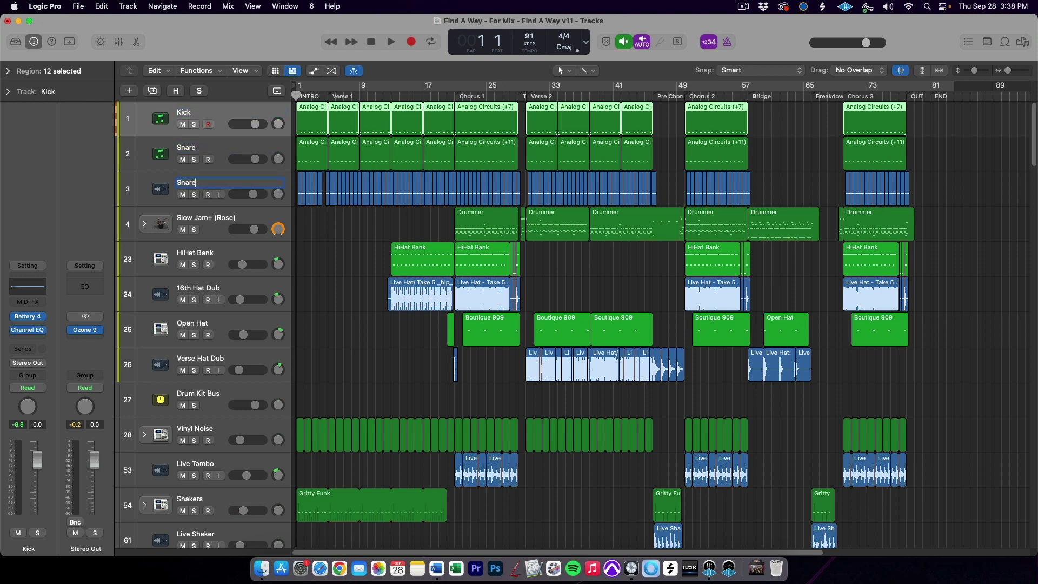
type("nare 2")
key("Tab")
type("Drum Kit")
key("Tab")
Step: Rename the hat tracks Closed Hi Hat 1–2 and Open Hat 1–2
type("Closed Hi Hat 1")
key("Tab")
type("Cl")
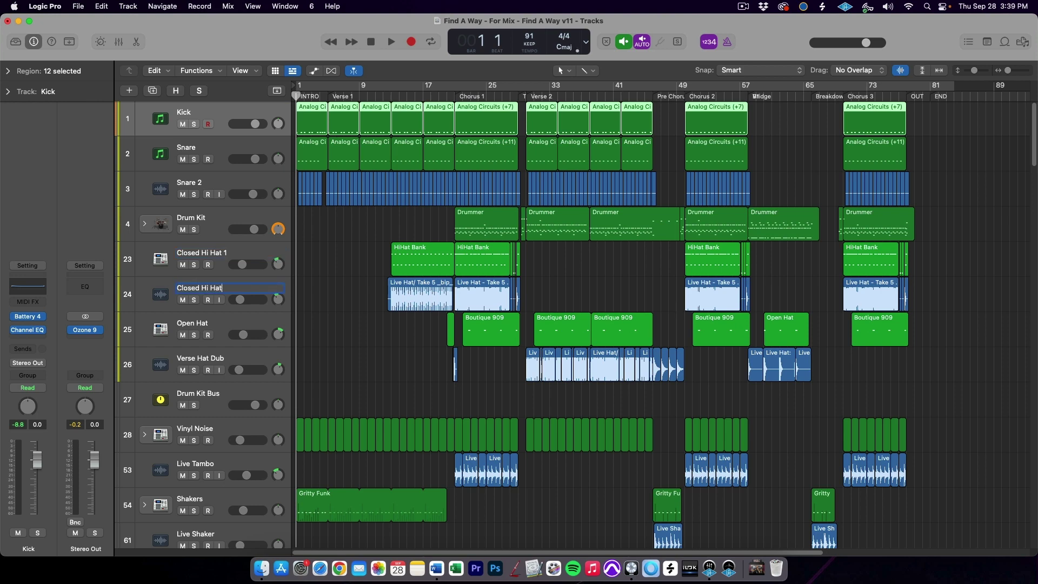
key("Tab")
key("Right")
type("Open")
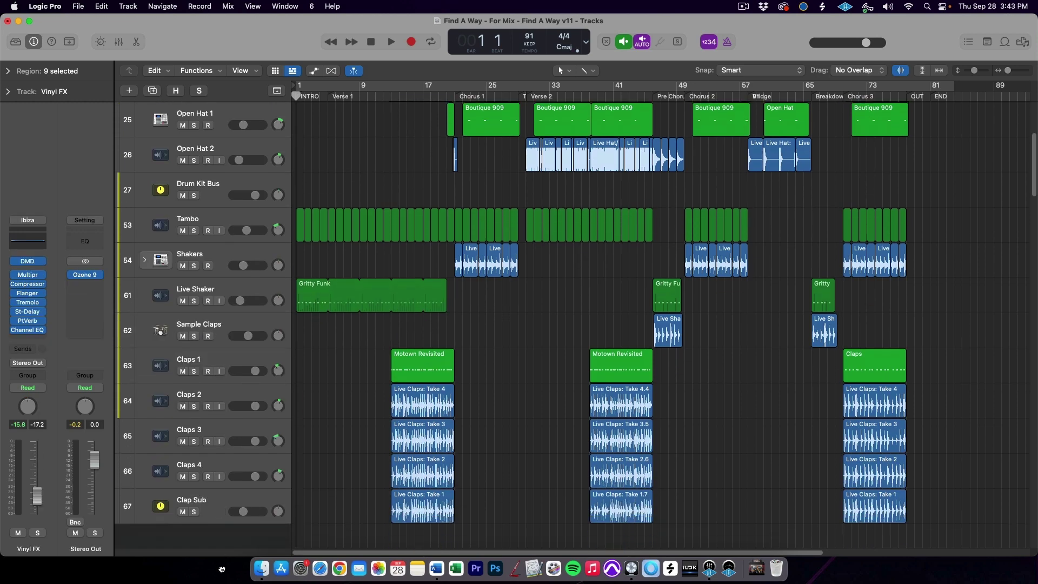
Step: Move Vinyl FX to the FX tracks and 909 Kick beside 808 Kick in the track list
left_click_drag(222, 569, 232, 344)
left_click_drag(212, 382, 214, 331)
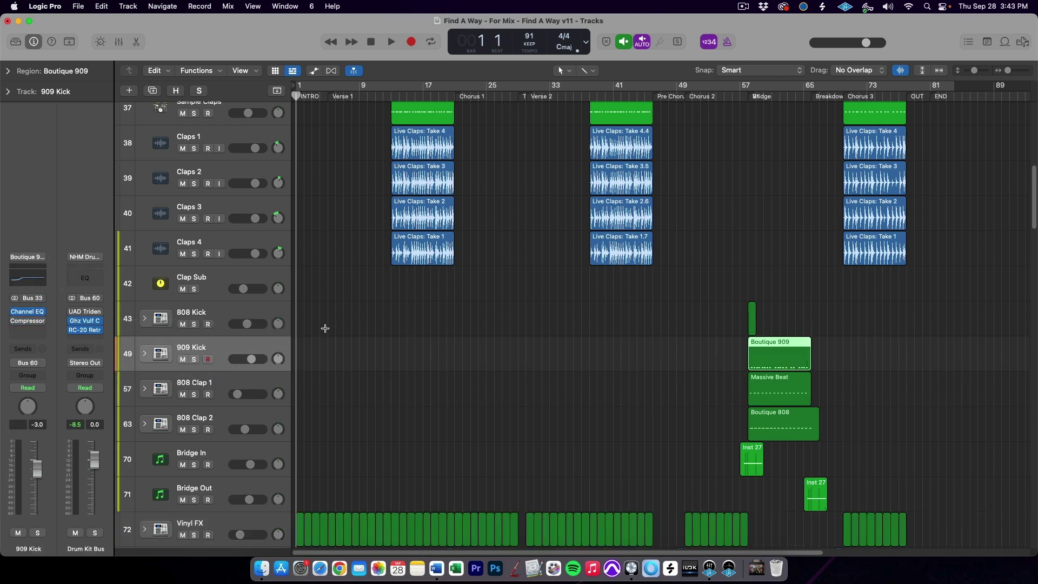
scroll(329, 328, "down", 10)
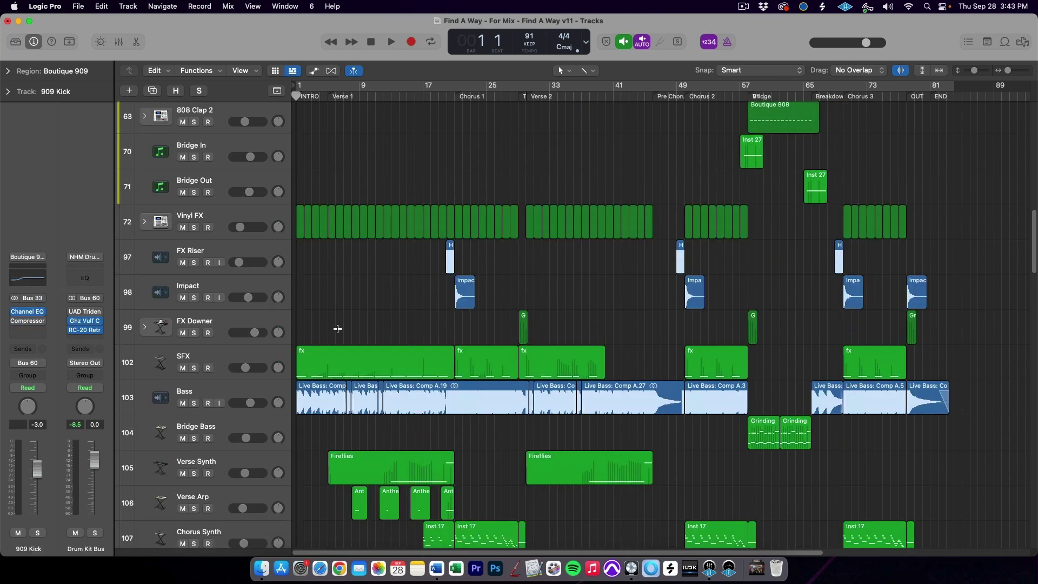
scroll(337, 329, "down", 15)
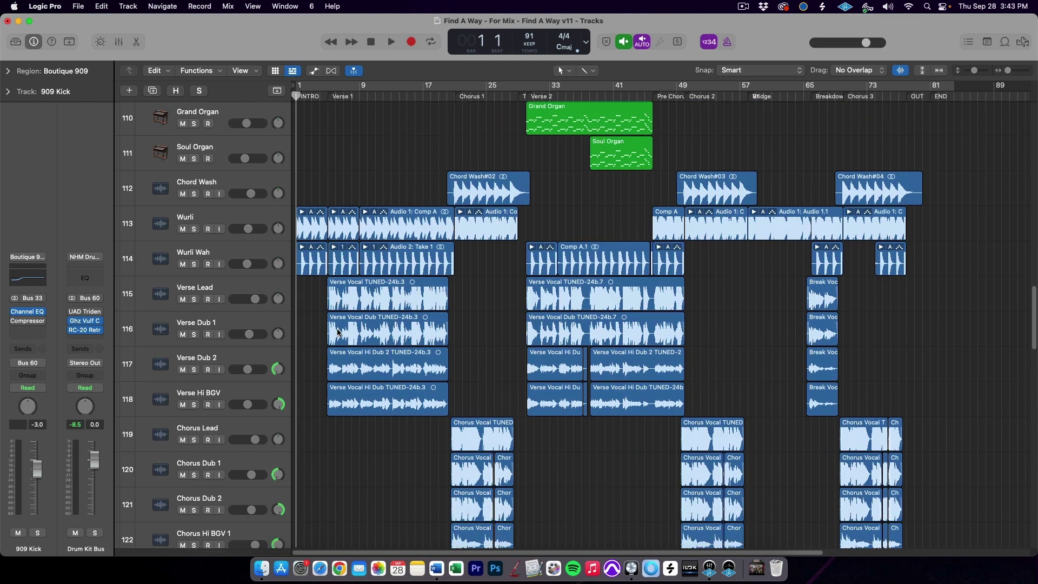
scroll(337, 331, "up", 20)
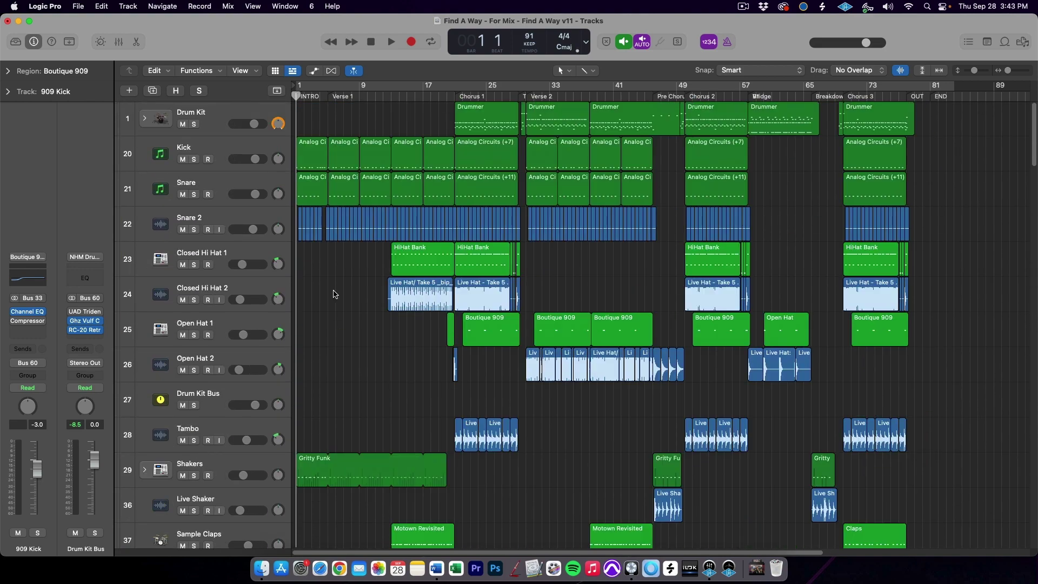